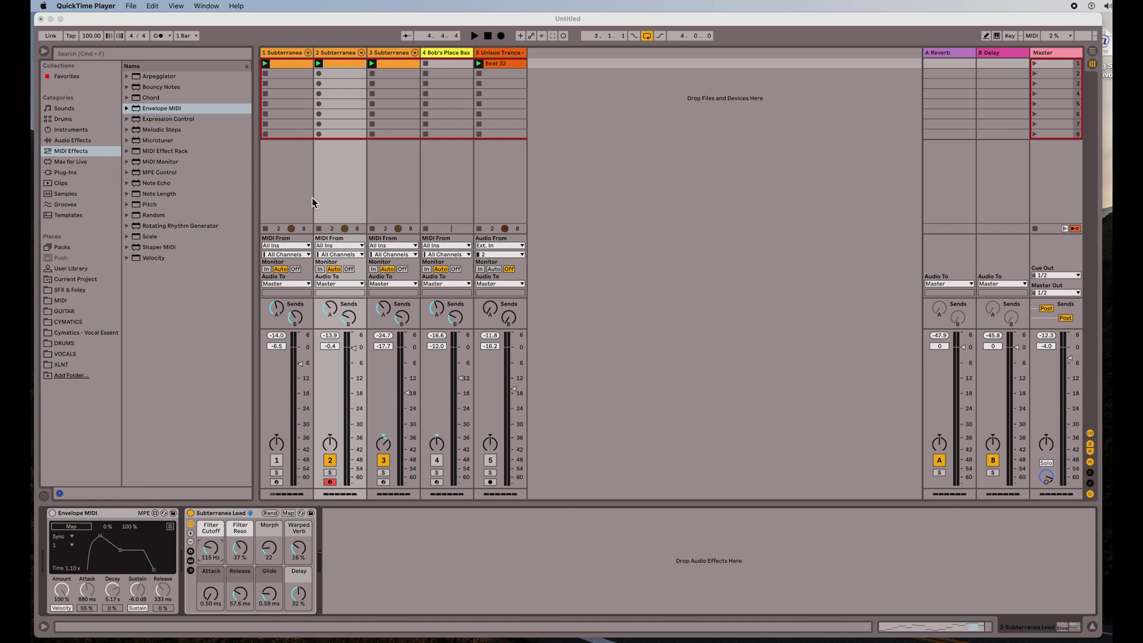
Bring the Live window to the front and start playing the session
click(340, 52)
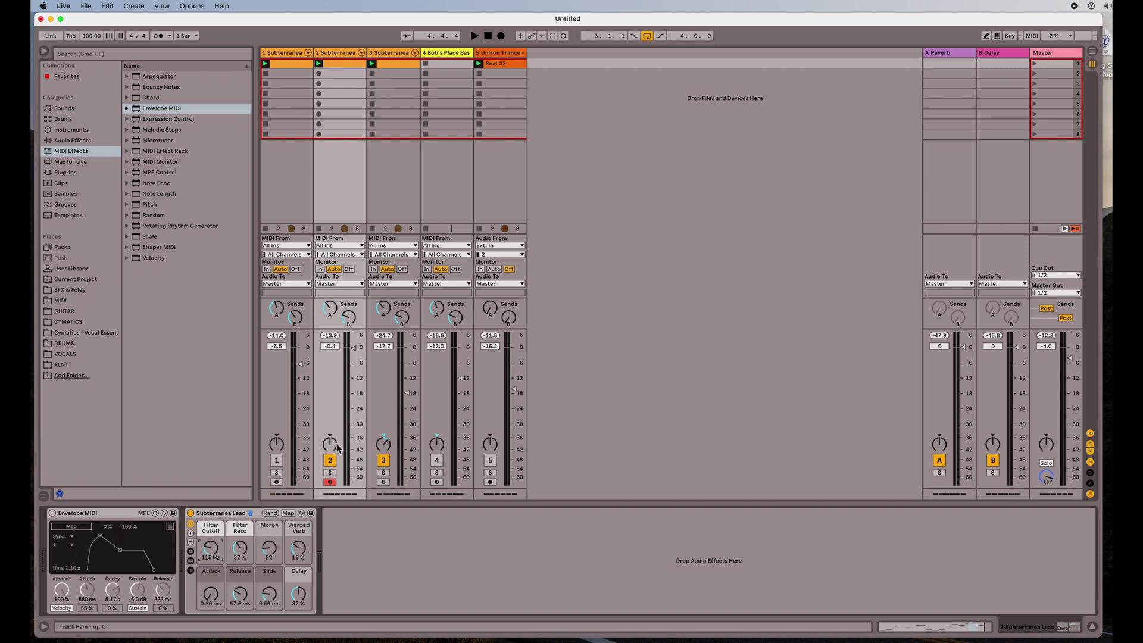
click(474, 36)
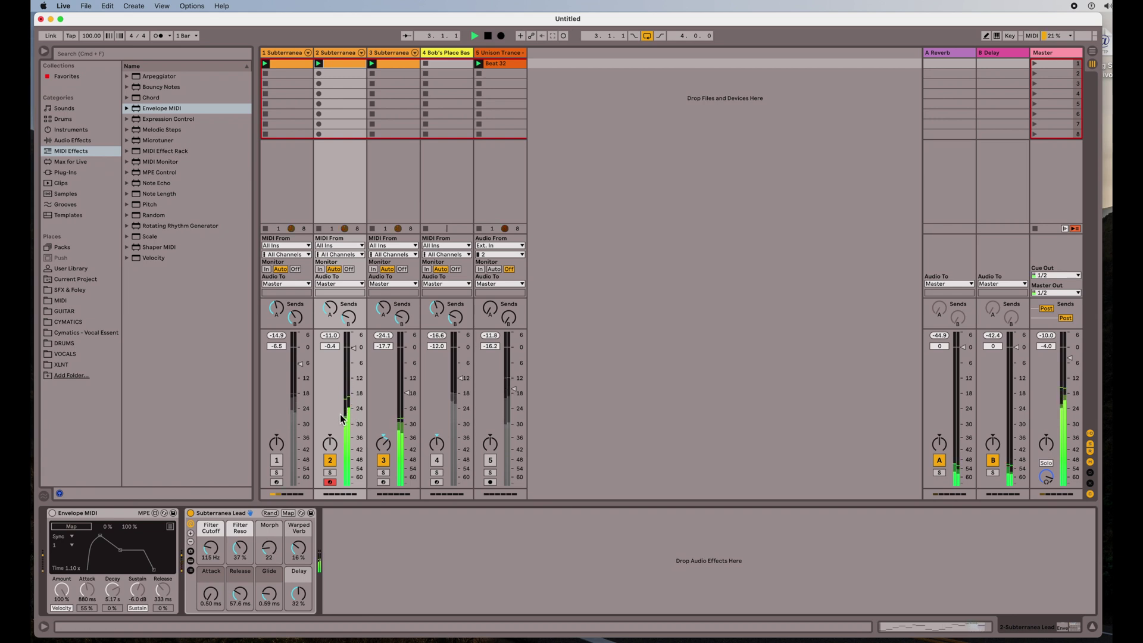
click(329, 461)
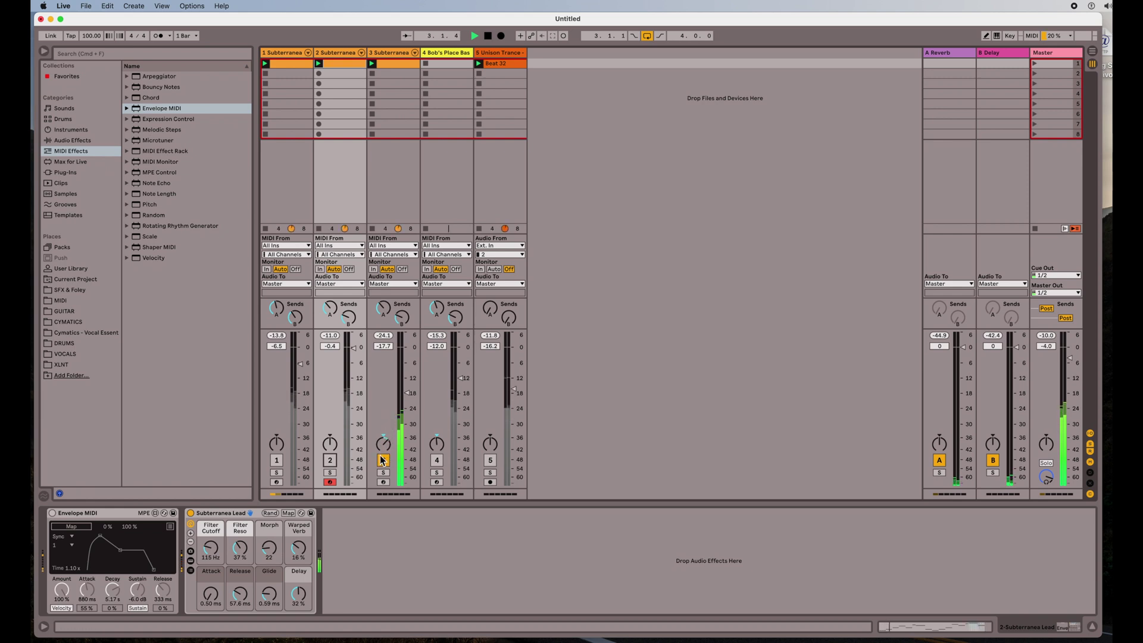
click(327, 461)
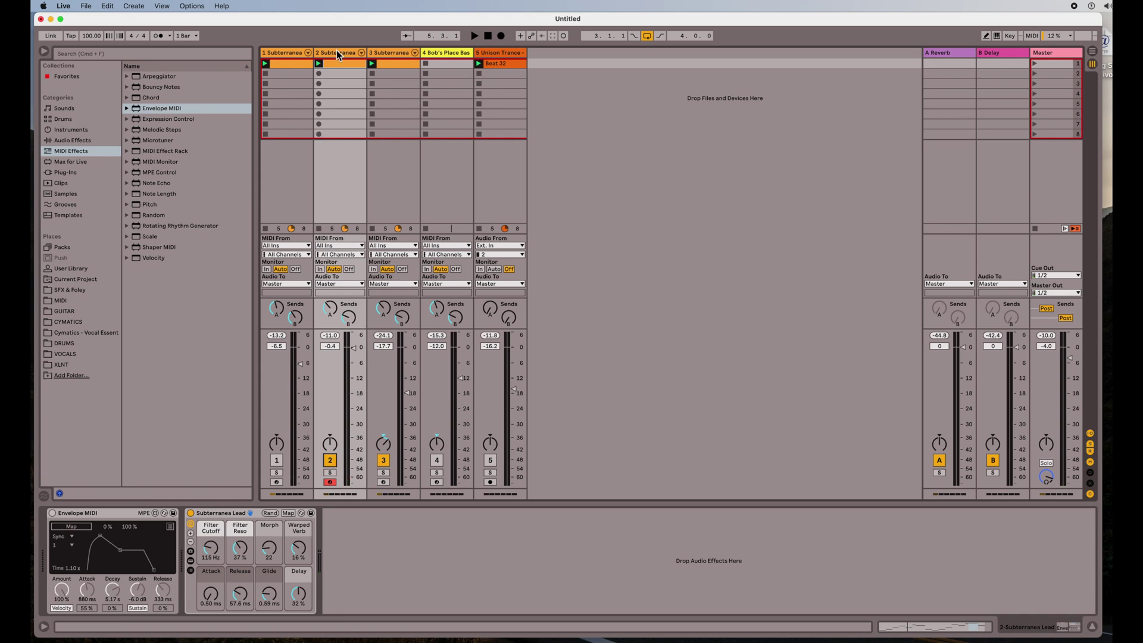
click(292, 56)
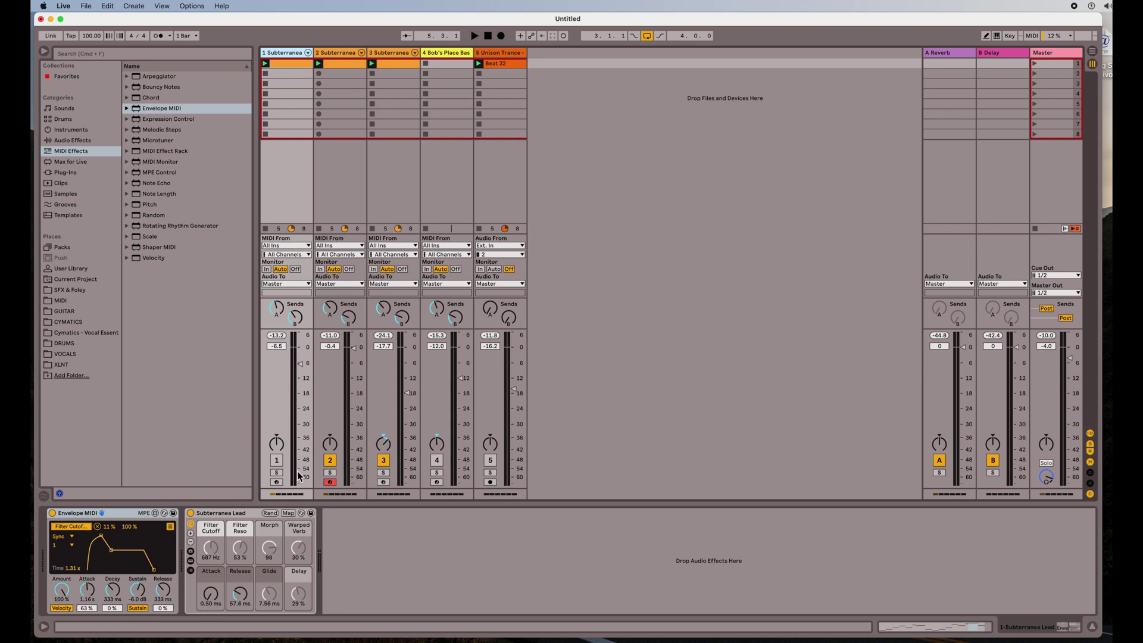
Play track 1 with track 2 off, show its six Envelope MIDI mappings, then re-enable track 2
click(277, 460)
click(331, 461)
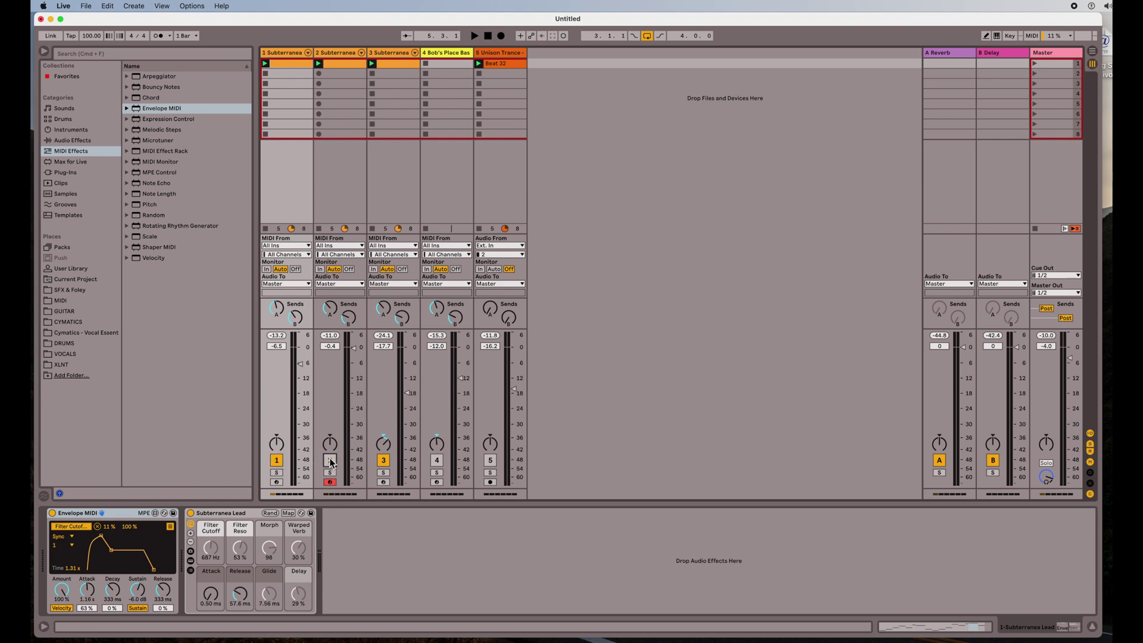
key(space)
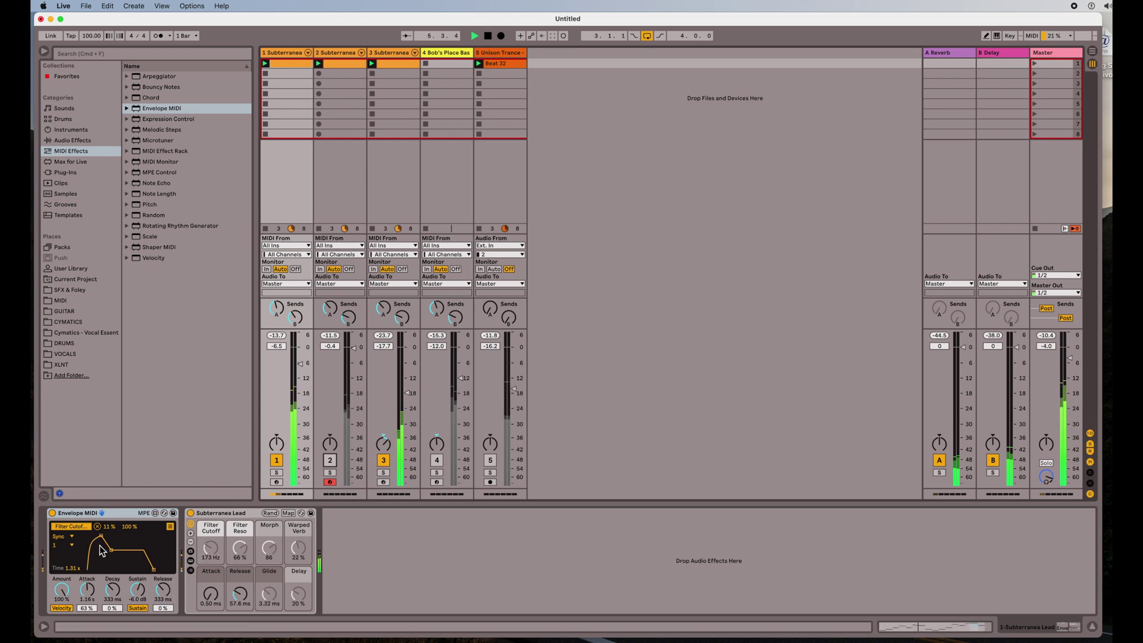
click(170, 528)
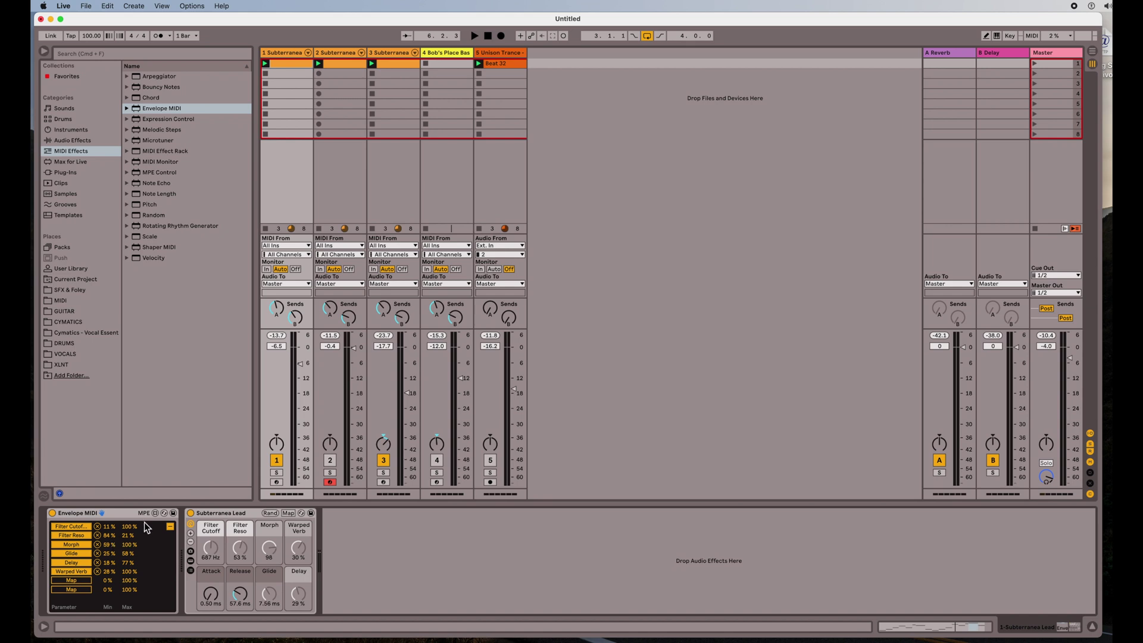
click(330, 461)
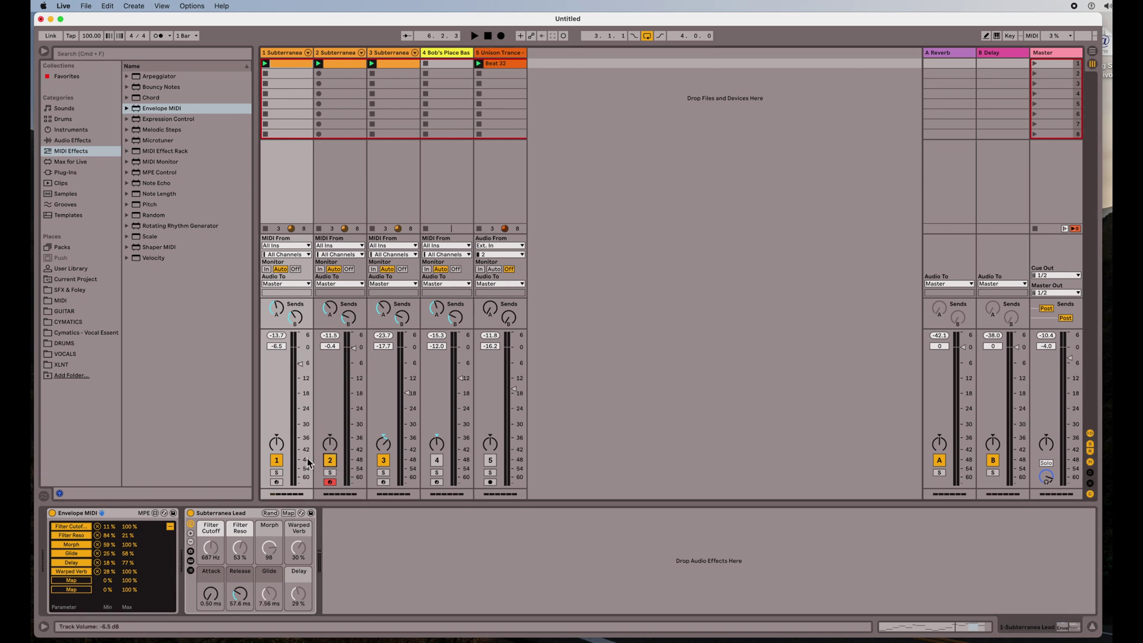
Mute track 1, select track 2, and switch on its Envelope MIDI with mapping slots shown
click(278, 461)
click(342, 54)
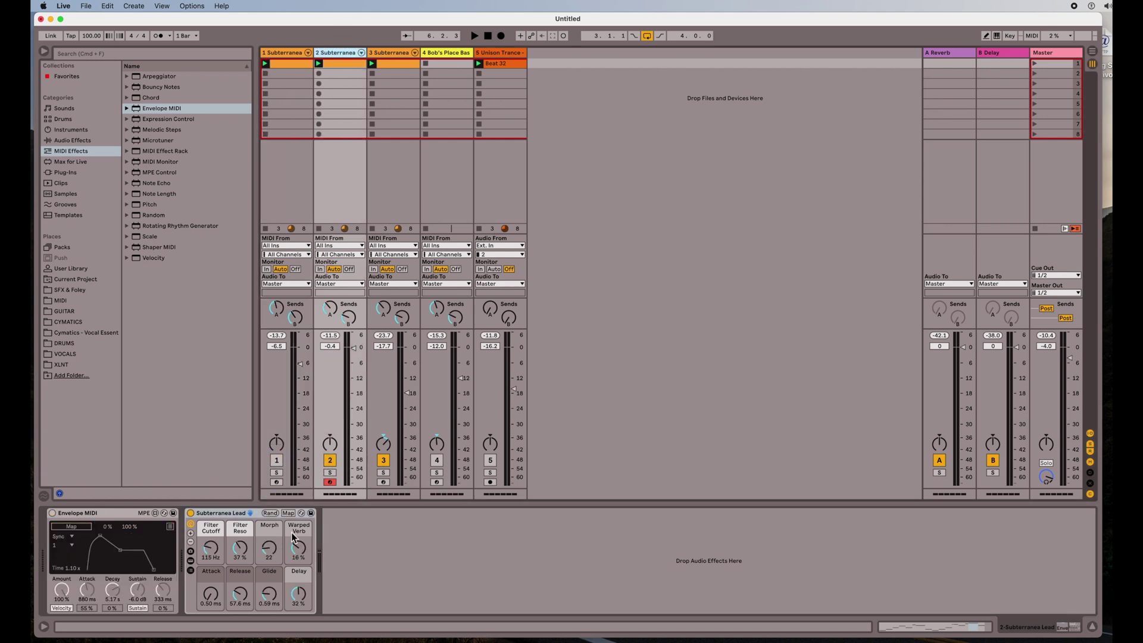
click(53, 513)
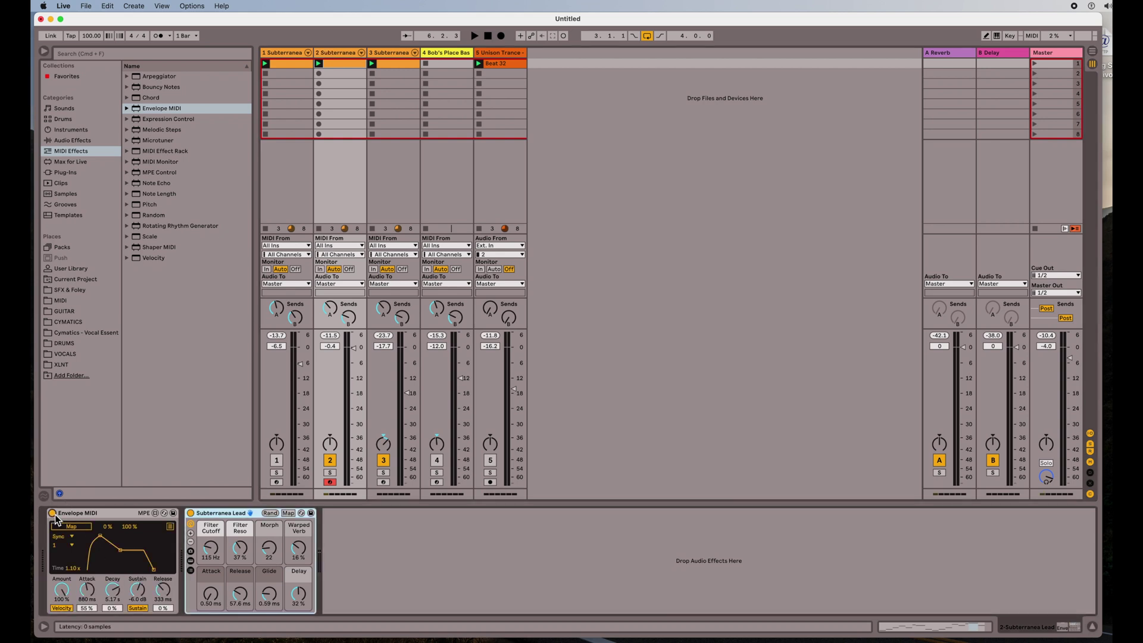
click(169, 527)
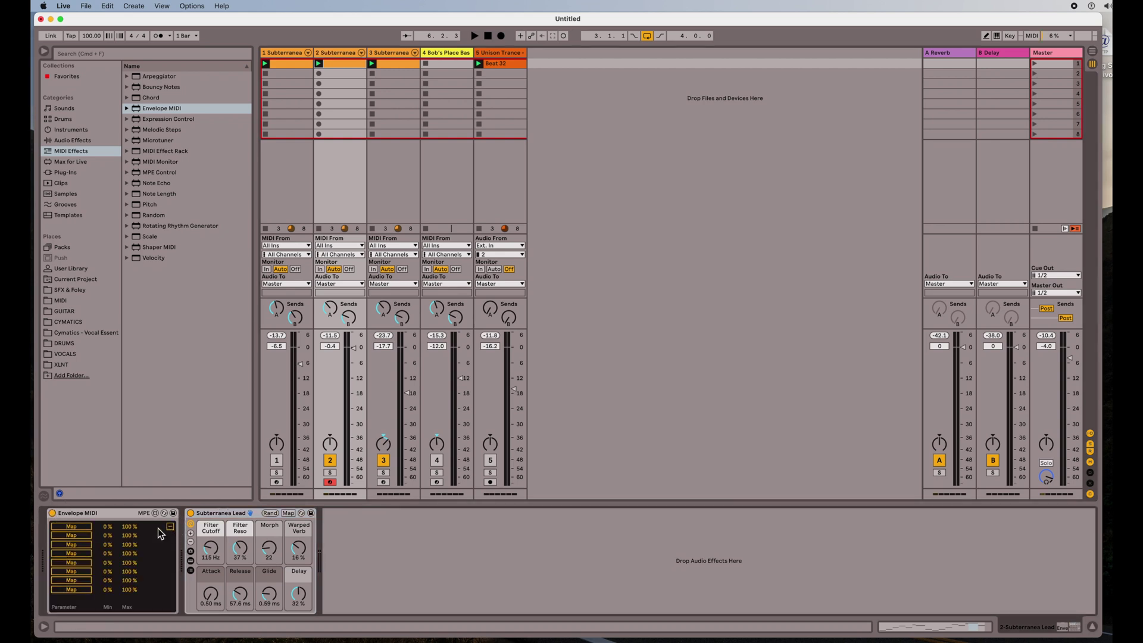
Map slots to Filter Cutoff, Filter Reso, Morph, Warped Verb, Glide and Delay; set Cutoff minimum to 27%
click(71, 527)
click(211, 548)
click(72, 536)
click(240, 548)
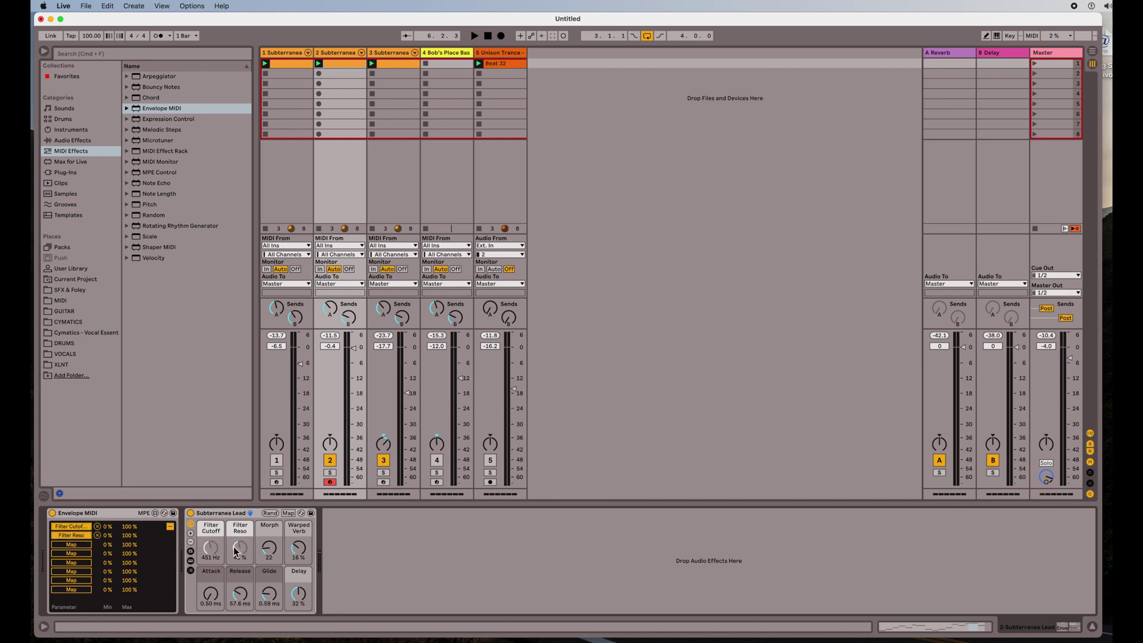
click(88, 545)
click(270, 549)
click(90, 553)
click(298, 548)
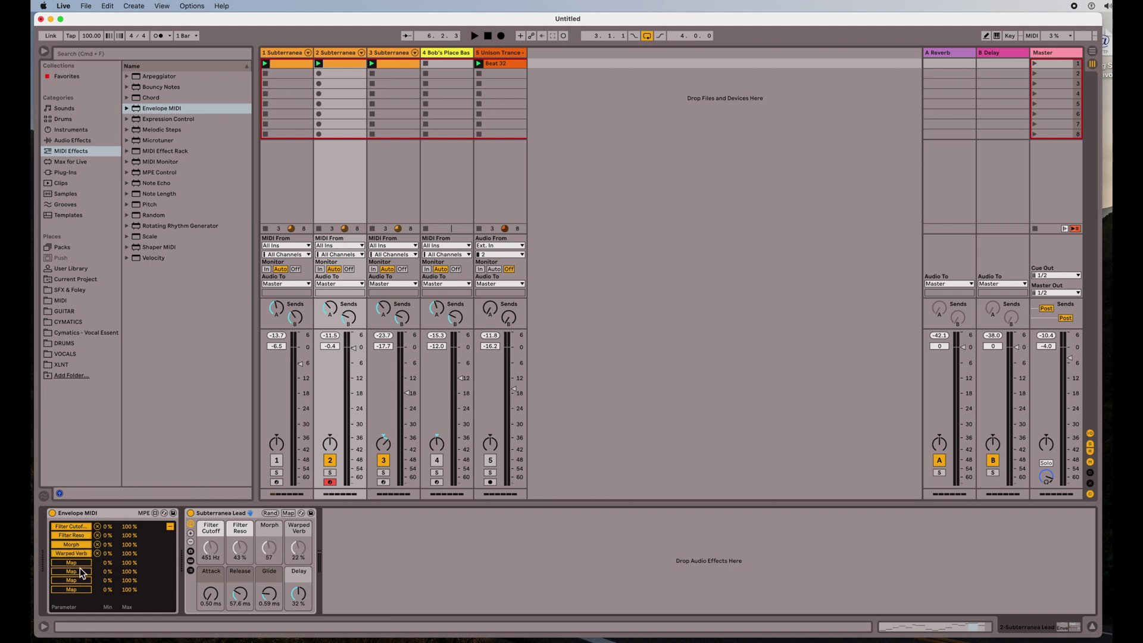
click(270, 595)
click(86, 572)
click(298, 594)
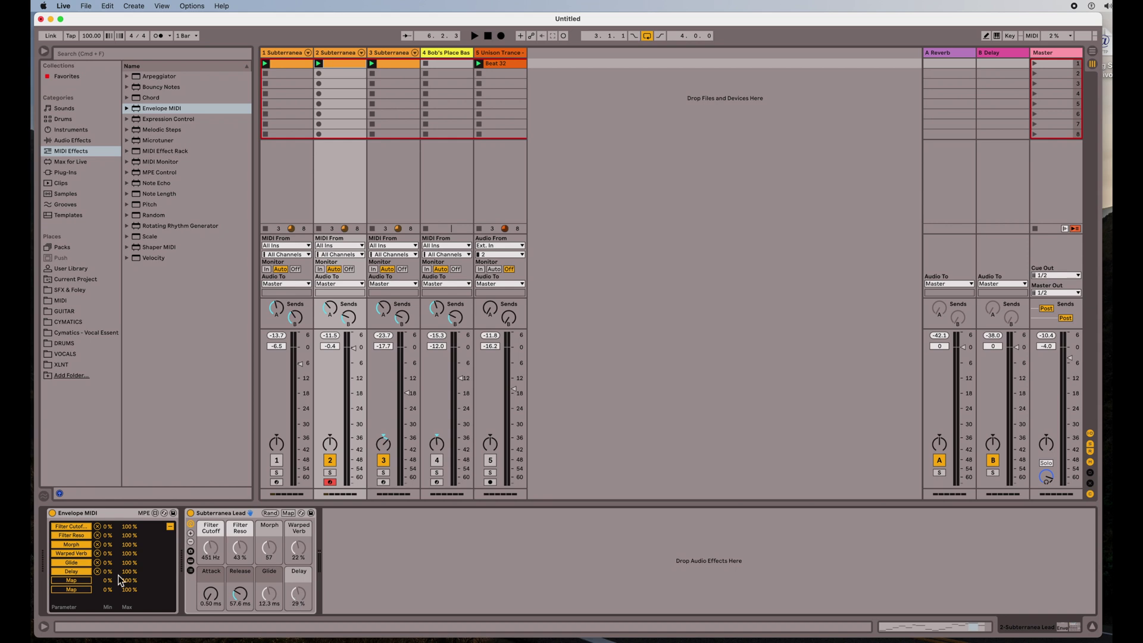
drag(107, 527, 130, 584)
Audition playback while adjusting the Filter Cutoff minimum, settling it at 5%
key(space)
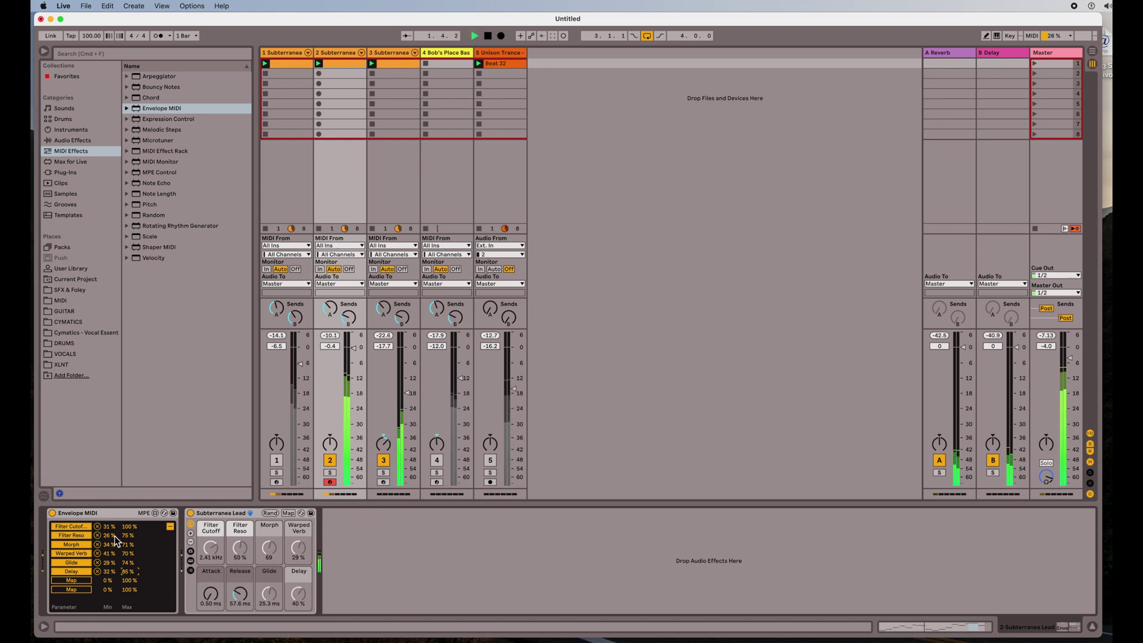
drag(109, 527, 123, 548)
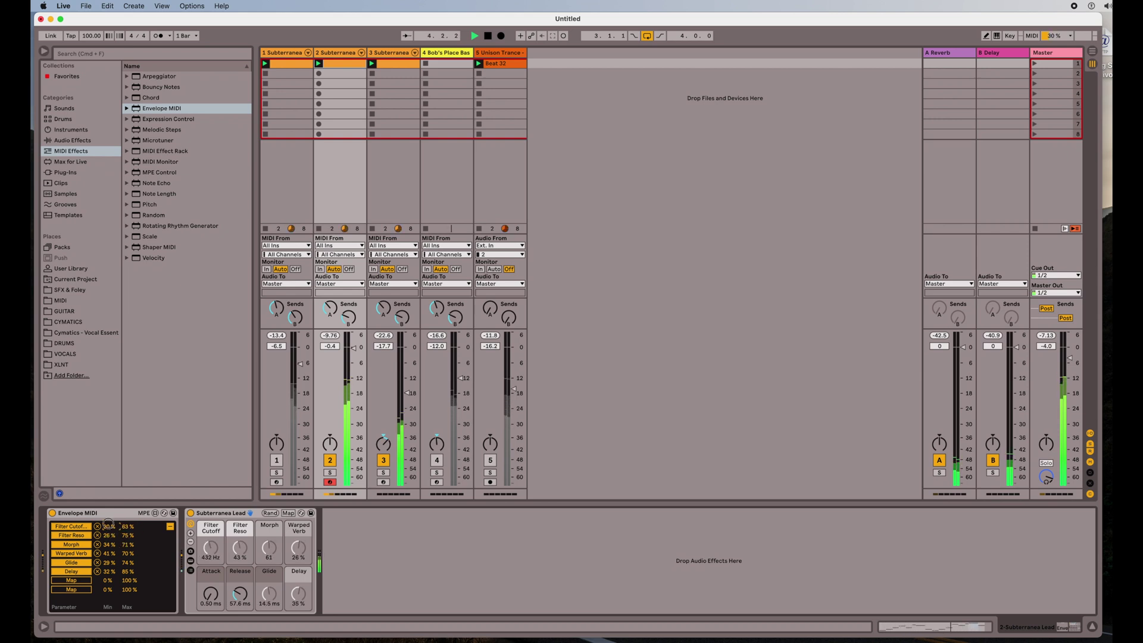
drag(108, 529, 109, 573)
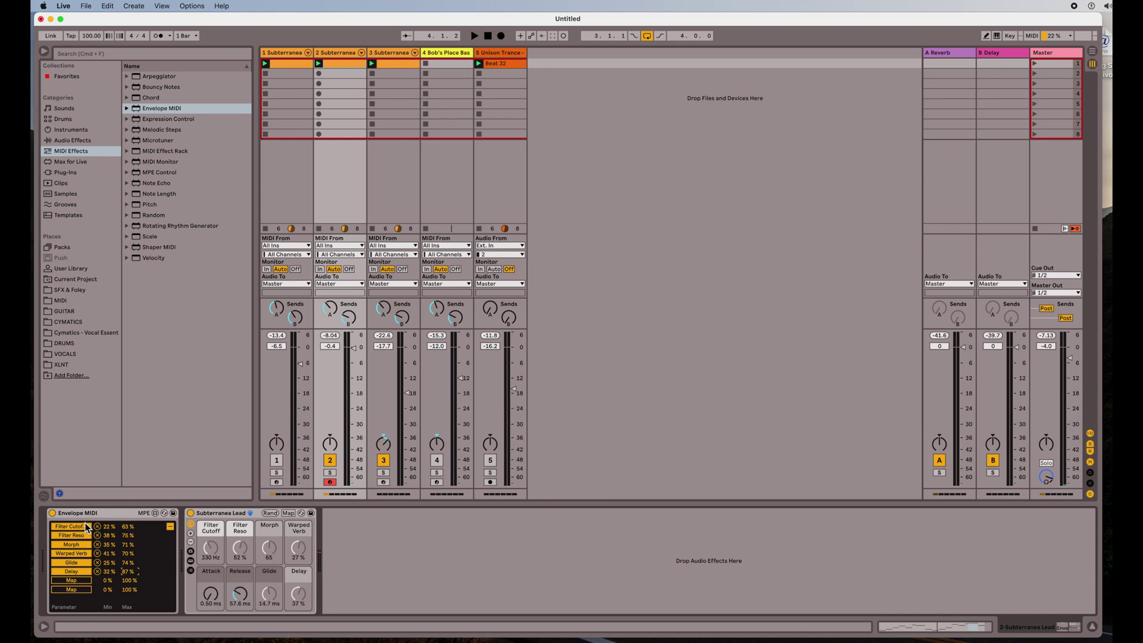
key(space)
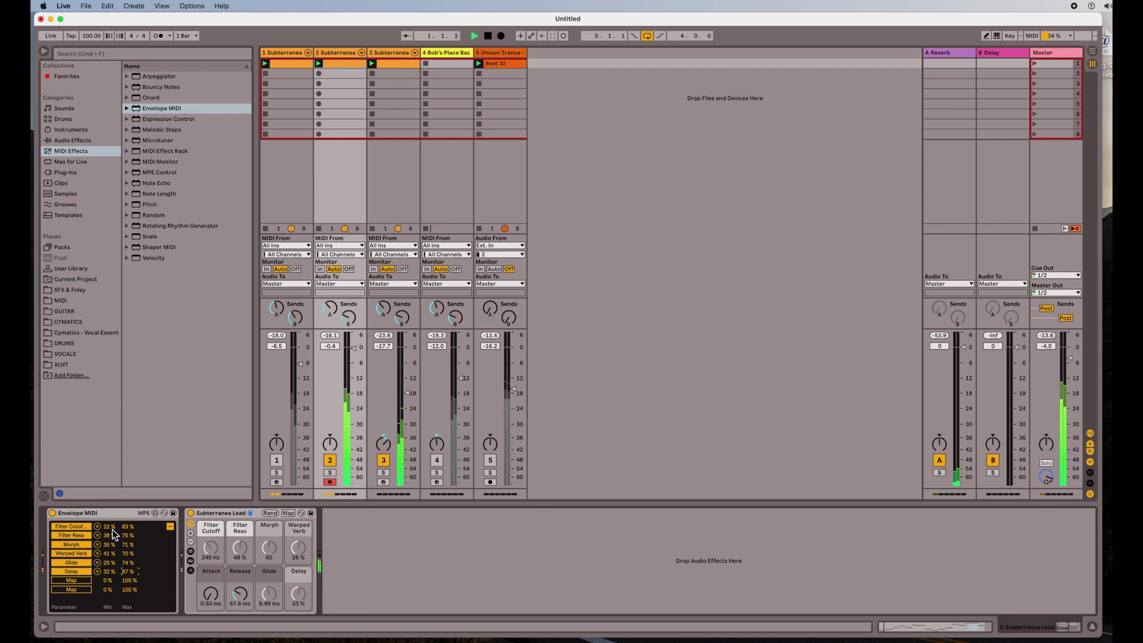
drag(113, 534, 109, 537)
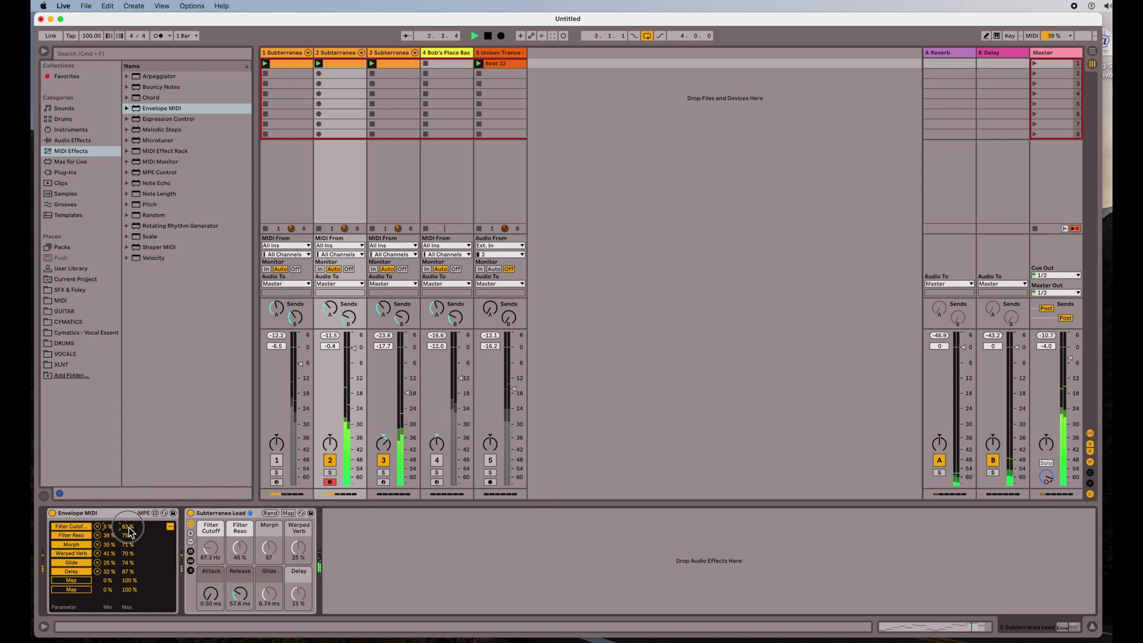
Raise the Filter Cutoff maximum to 82%, lower Filter Reso maximum to 60%, and return to envelope view
mouse_move(129, 532)
mouse_down()
mouse_move(128, 517)
mouse_move(110, 525)
mouse_up()
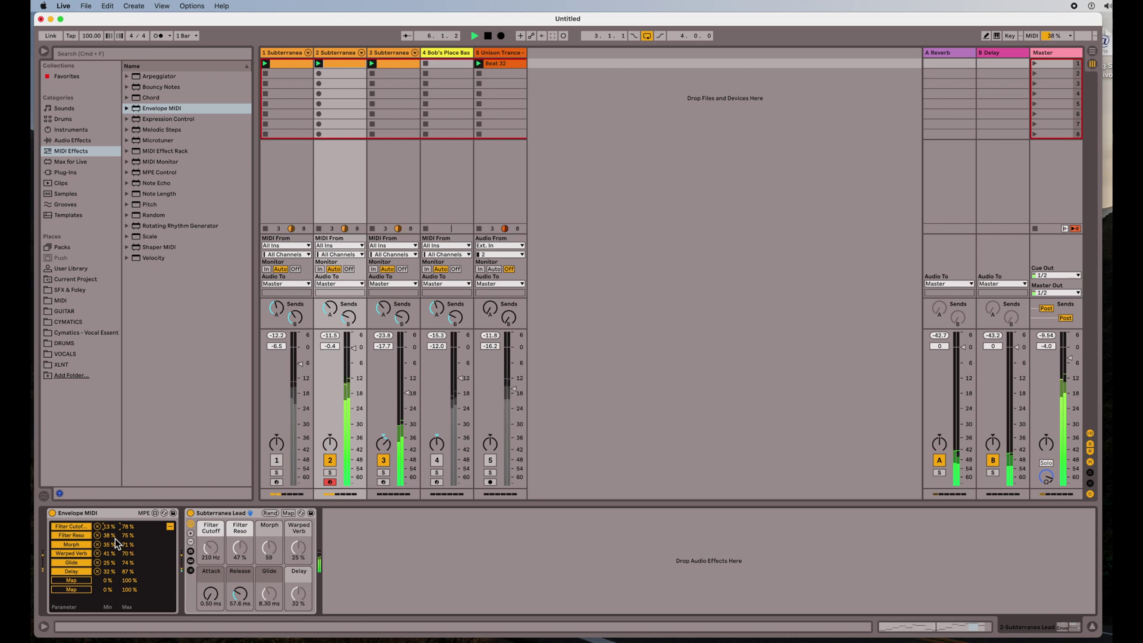
drag(120, 537, 127, 547)
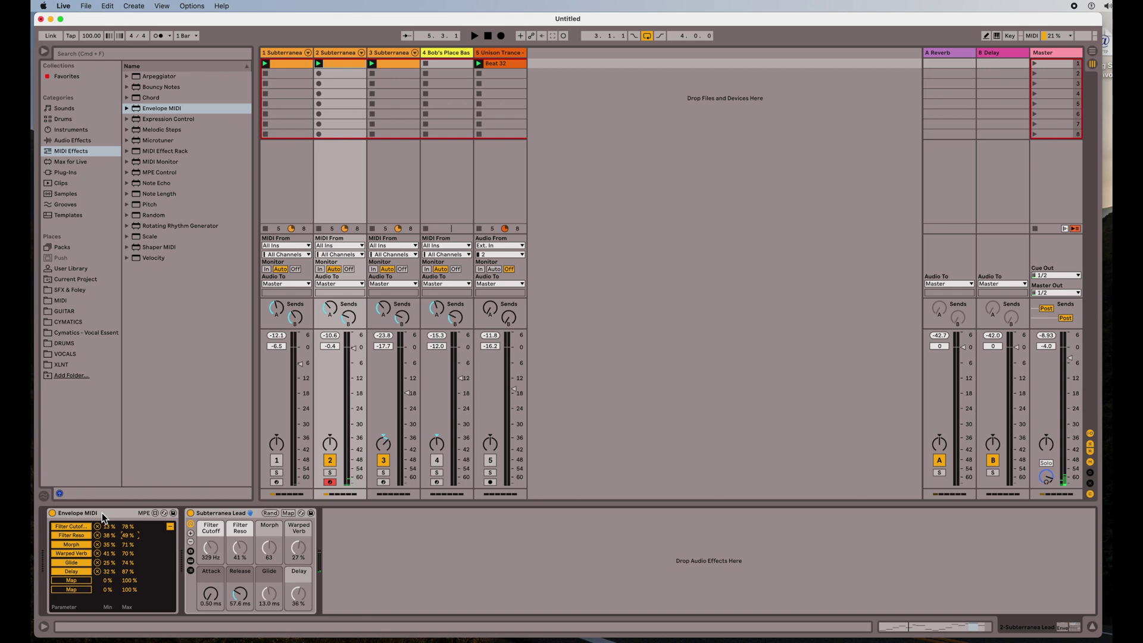
click(170, 528)
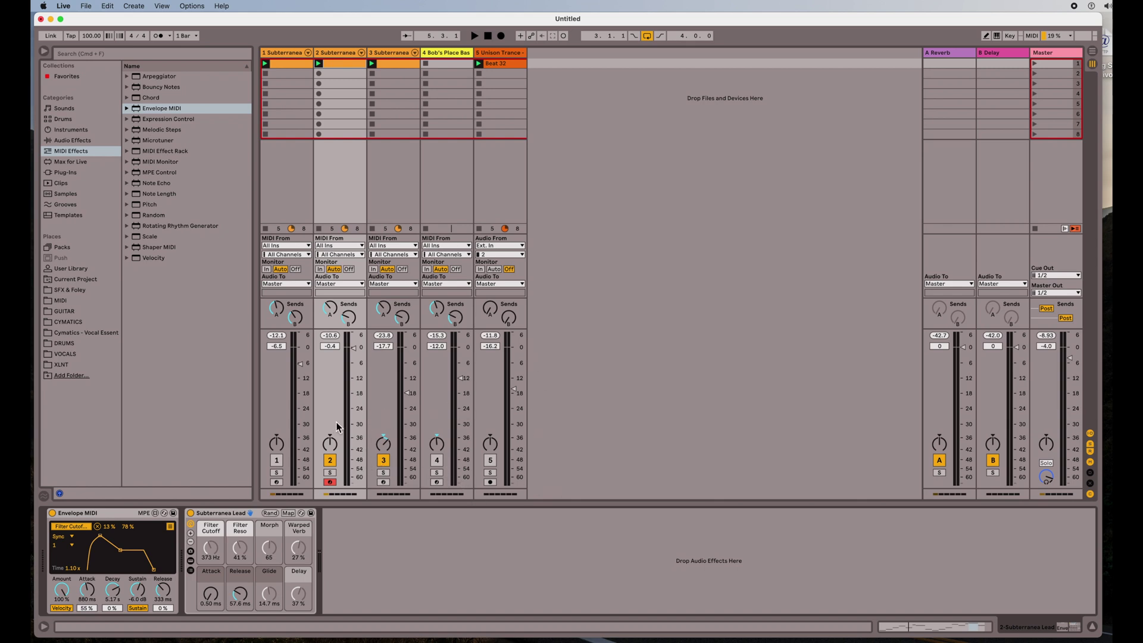
Start playback and switch tracks 4 and 5 back on
key(space)
click(438, 461)
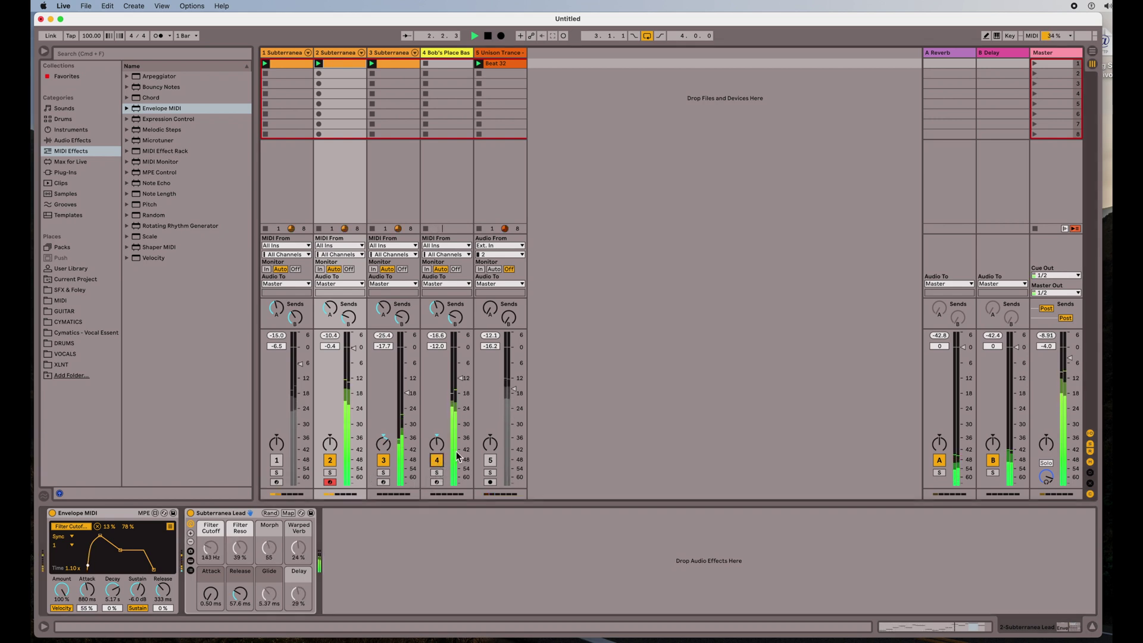
click(490, 460)
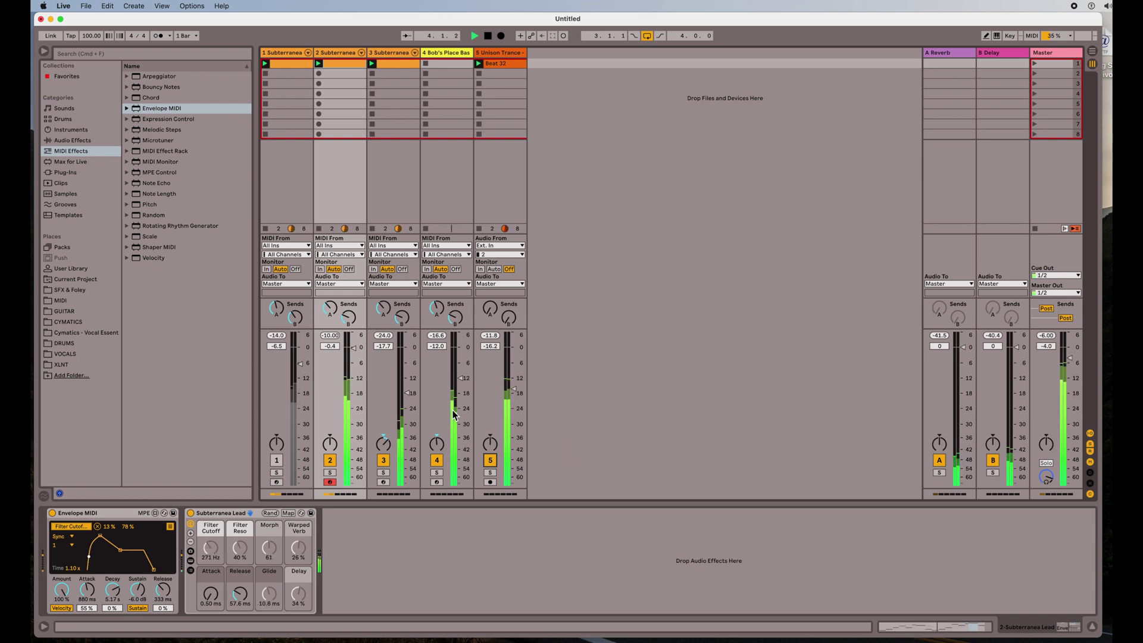
Bypass then re-enable Envelope MIDI, mute tracks 5 and 4, and stop playback
click(53, 513)
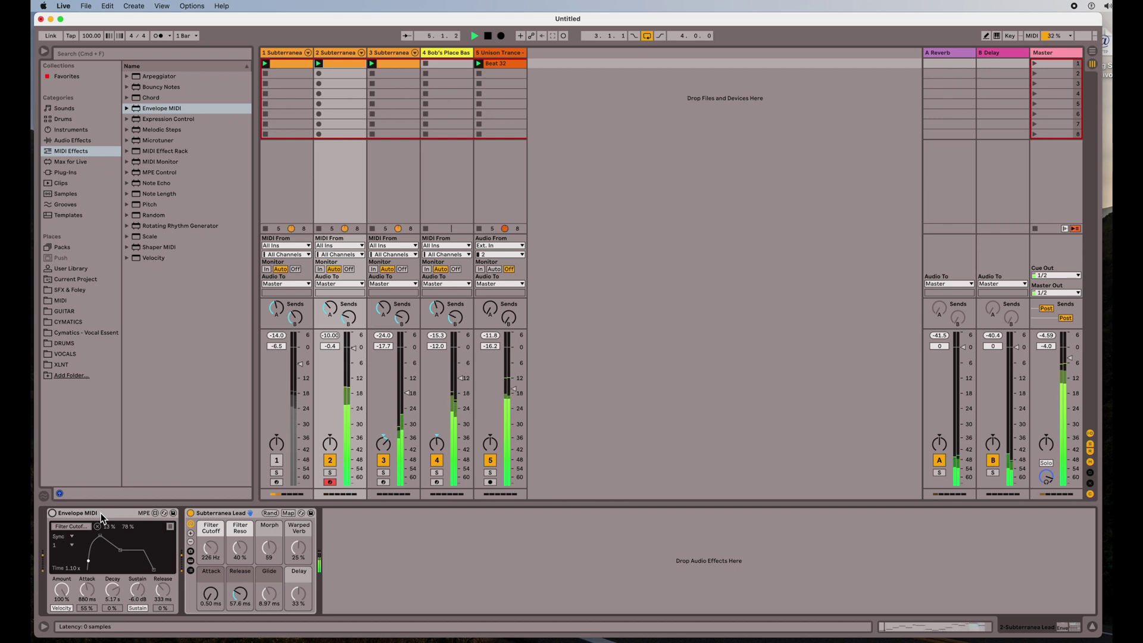
click(52, 514)
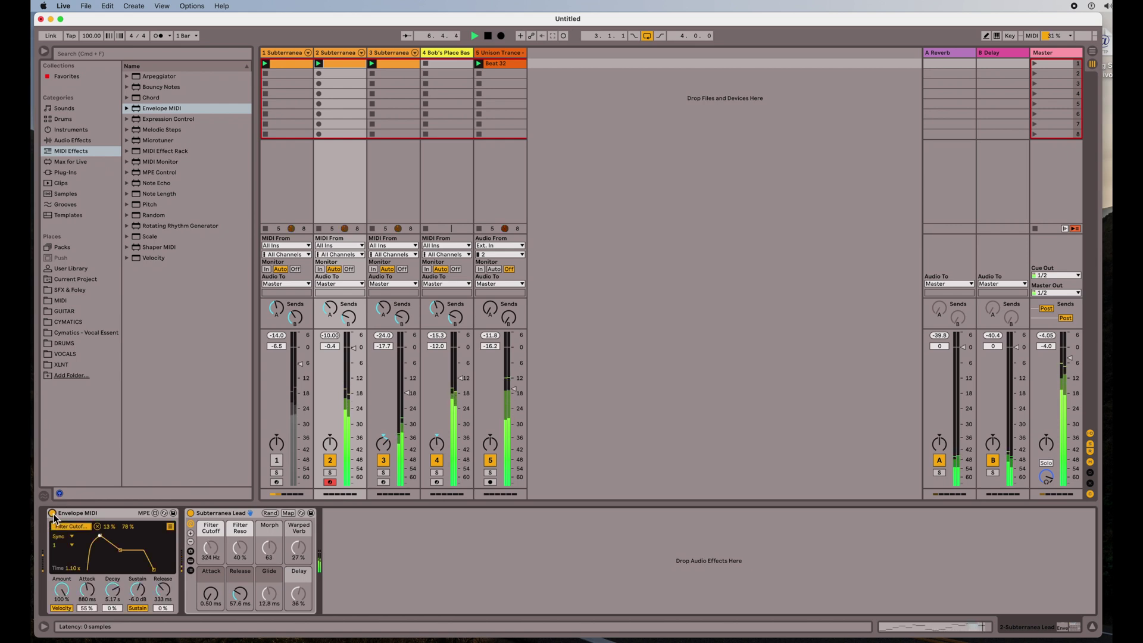
click(490, 460)
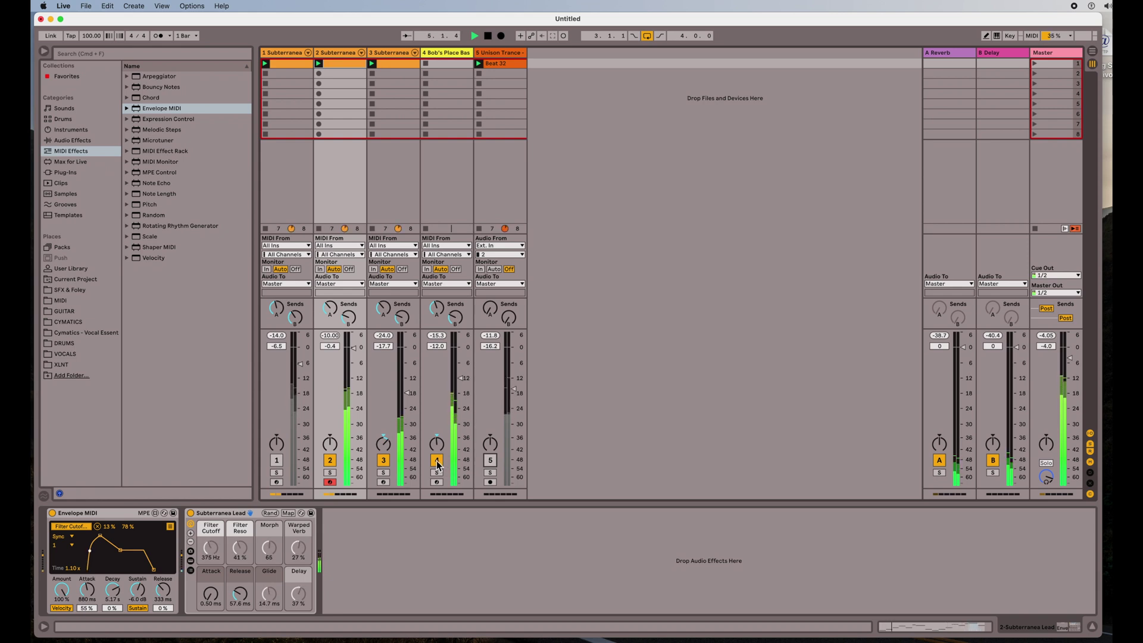
click(436, 460)
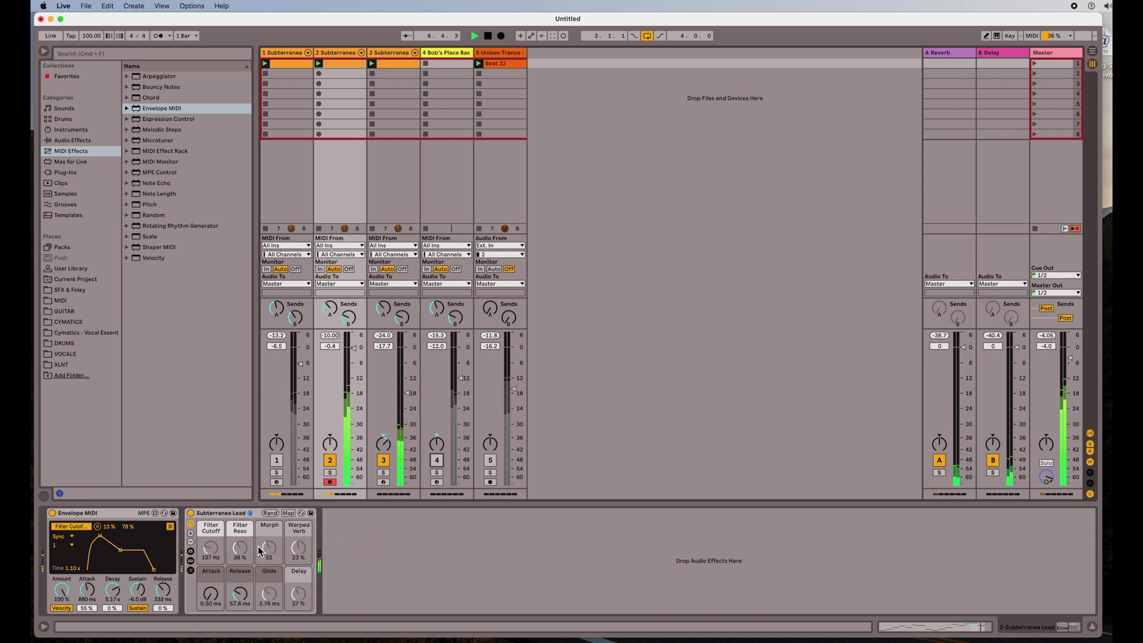
key(space)
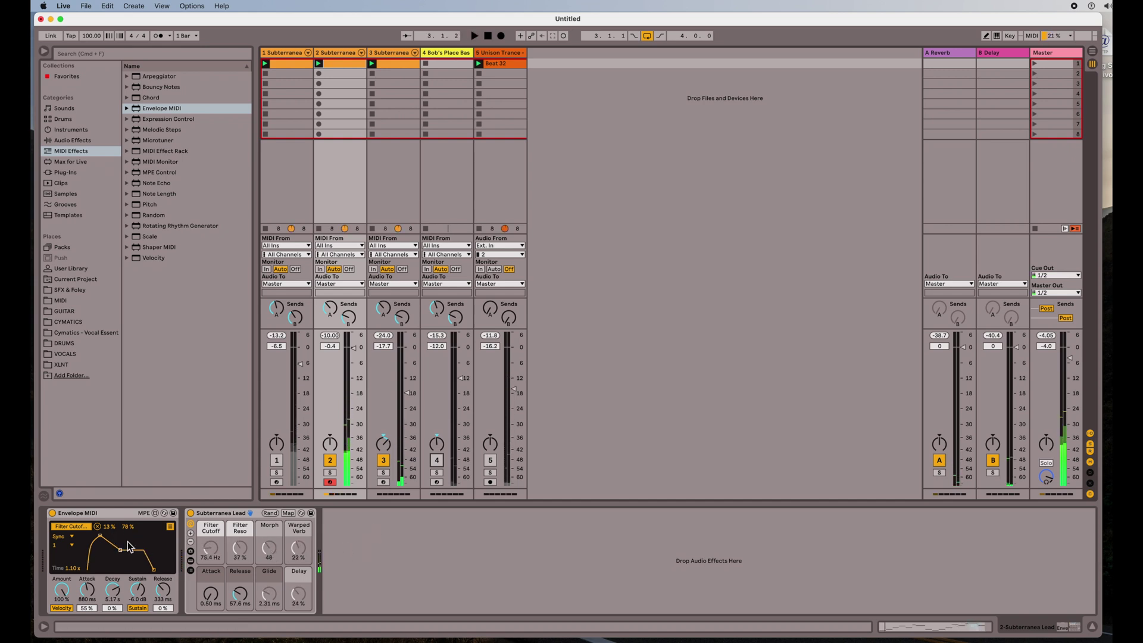